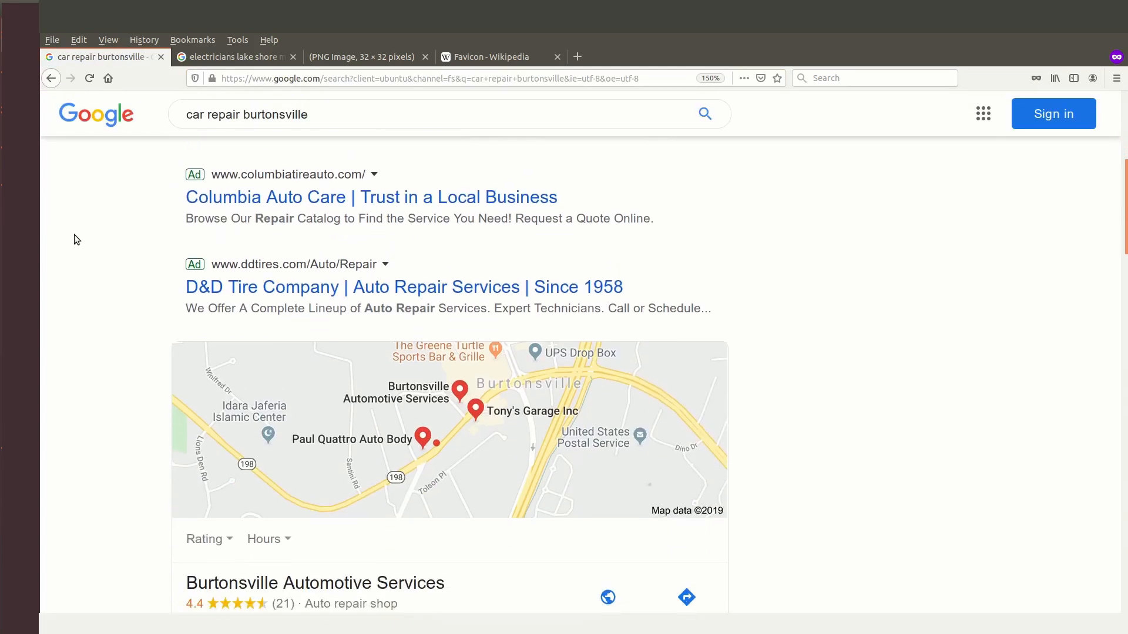
Step: Inspect the favicons beside the car repair search results and open the Yellowbook electrical inspector result from the electricians search
{"action": "scroll", "coordinate": [138, 299], "scroll_direction": "down", "scroll_amount": 2}
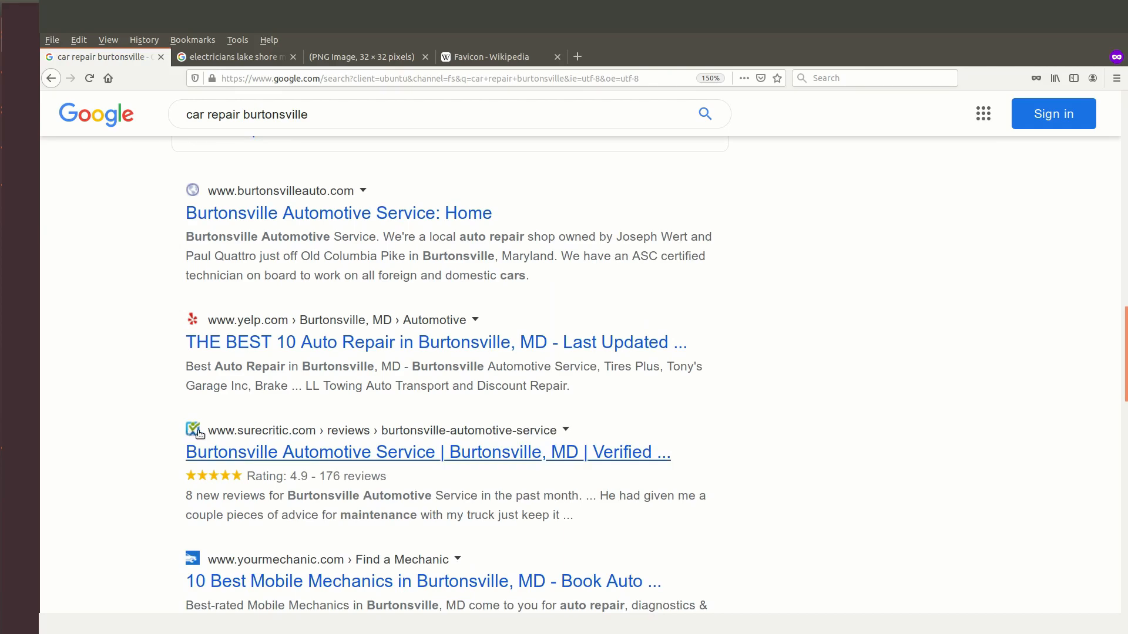
{"action": "scroll", "coordinate": [176, 434], "scroll_direction": "down", "scroll_amount": 5}
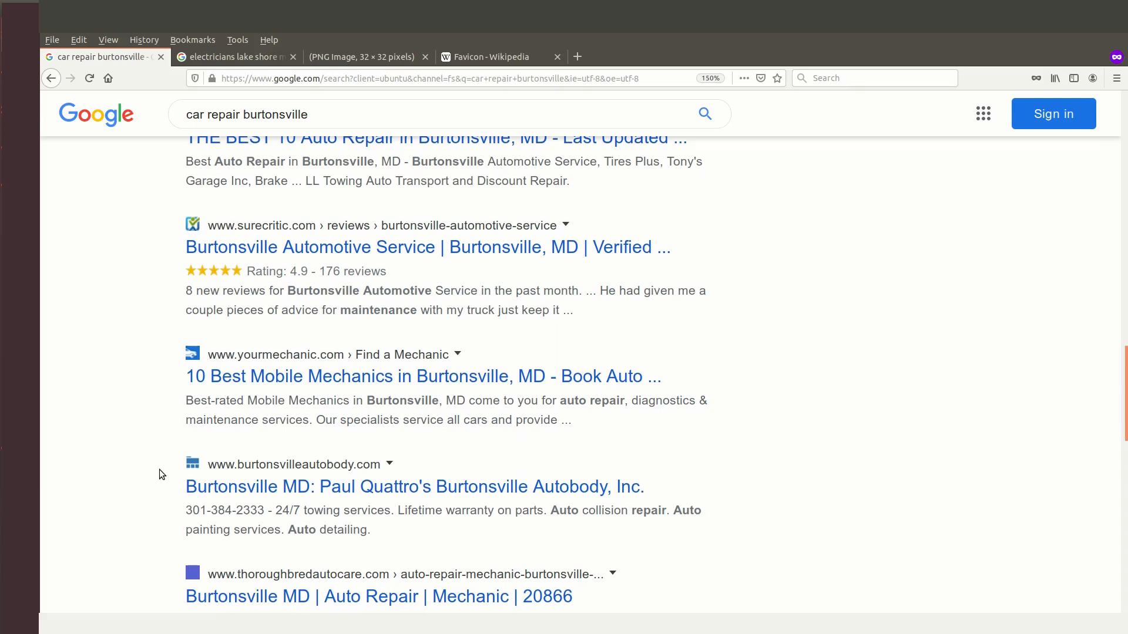
{"action": "scroll", "coordinate": [160, 470], "scroll_direction": "down", "scroll_amount": 3}
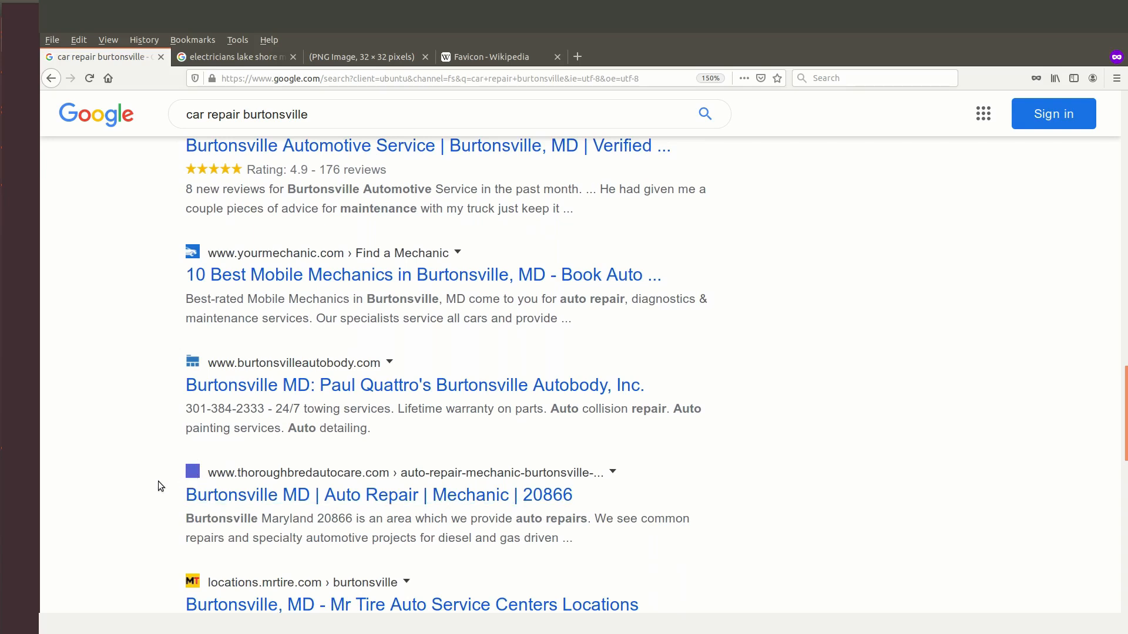
{"action": "left_click", "coordinate": [229, 58]}
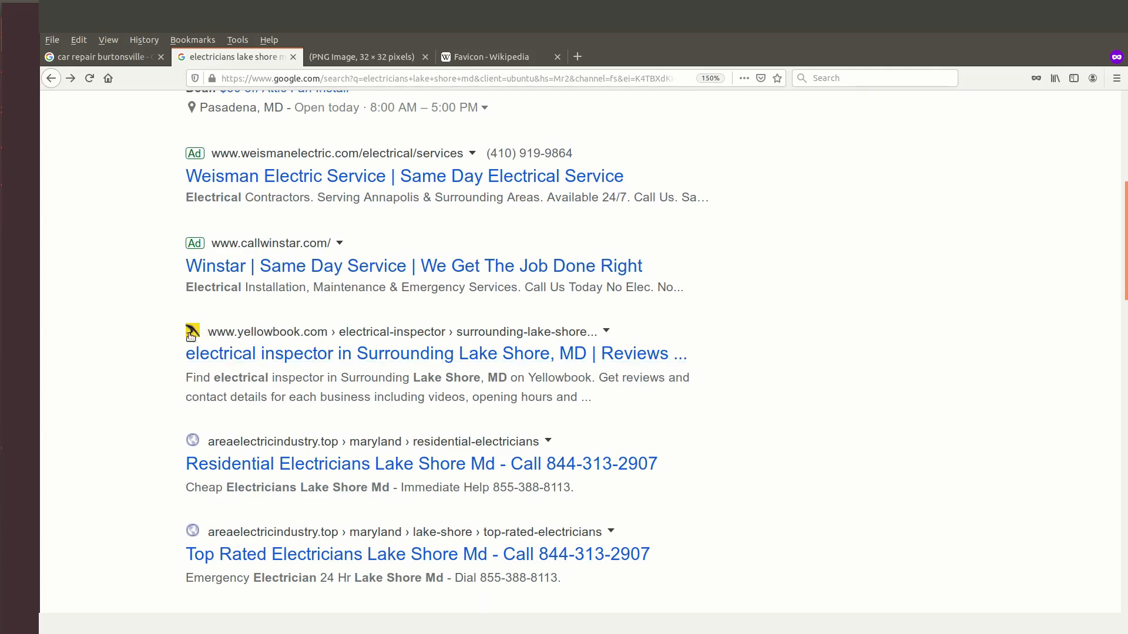
{"action": "left_click", "coordinate": [253, 333]}
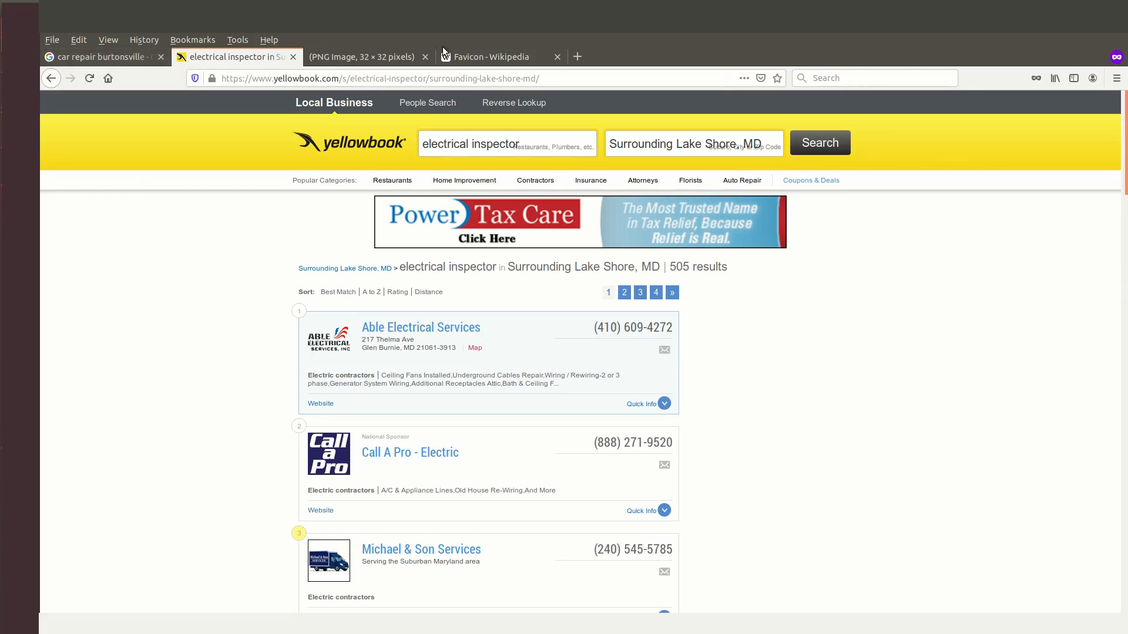
Step: Examine the file format support and favicon usage tables in the Wikipedia article on favicons
{"action": "left_click", "coordinate": [478, 56]}
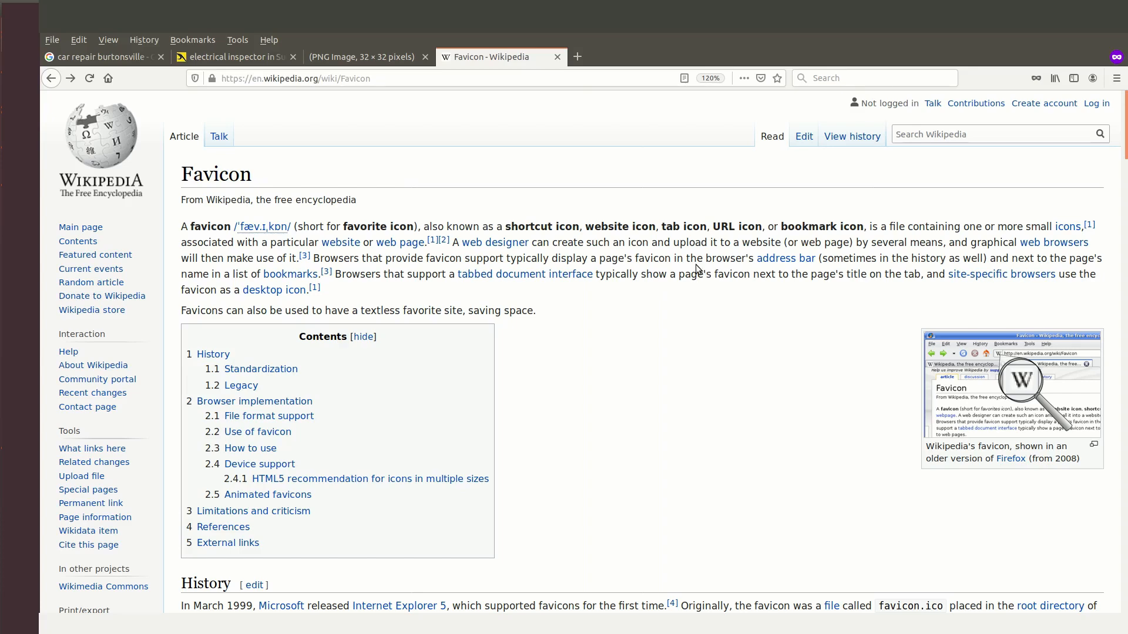
{"action": "scroll", "coordinate": [673, 271], "scroll_direction": "down", "scroll_amount": 15}
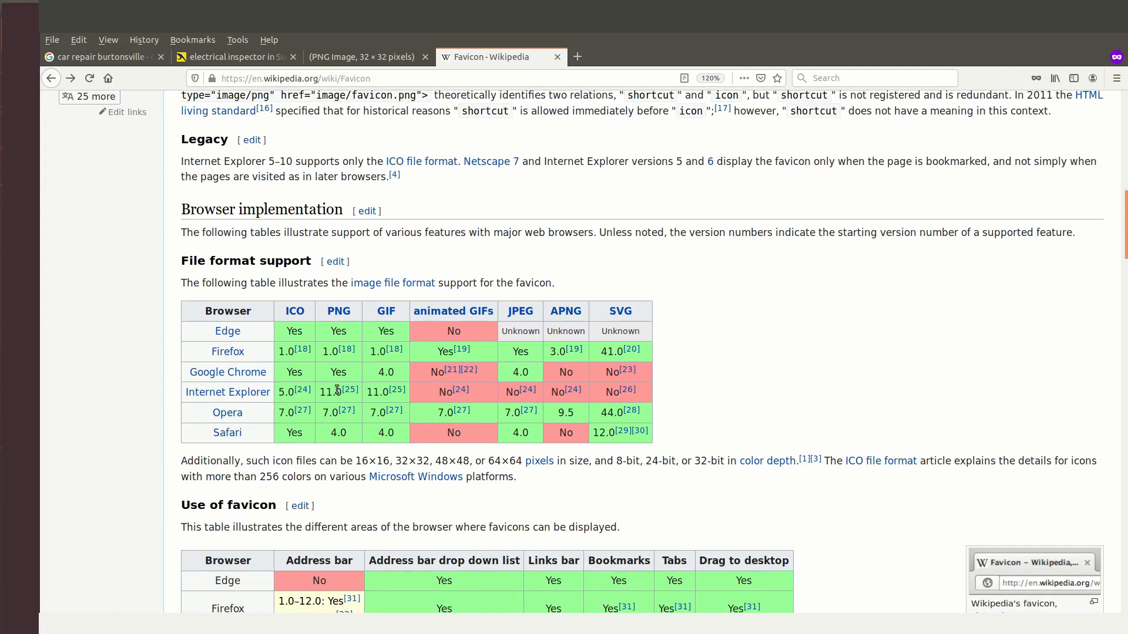
{"action": "mouse_move", "coordinate": [388, 284]}
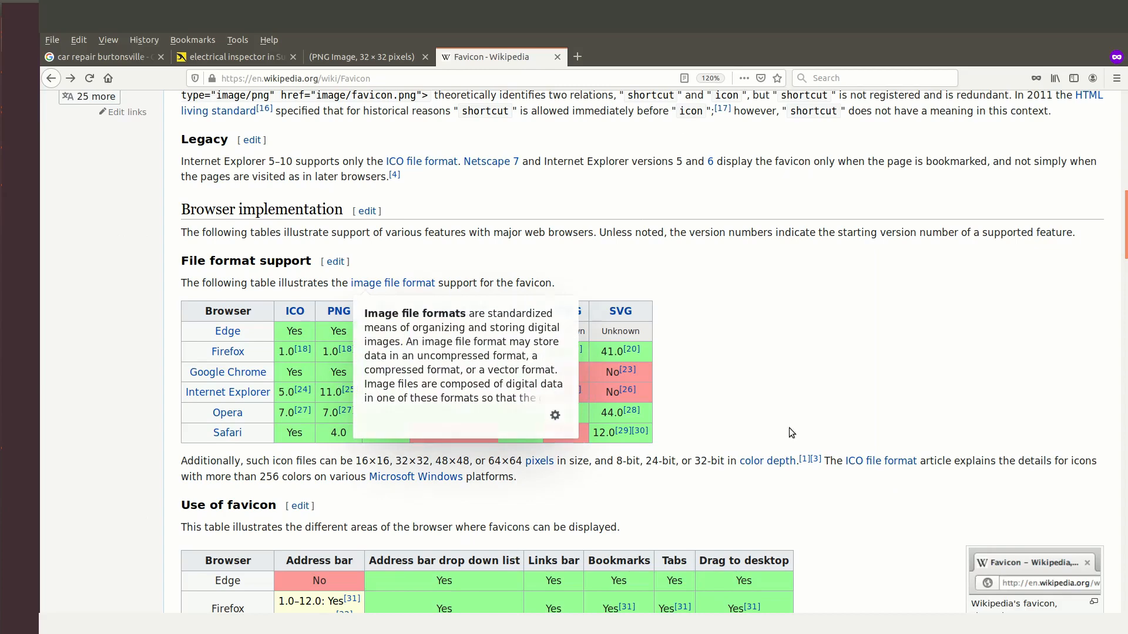
{"action": "scroll", "coordinate": [789, 433], "scroll_direction": "down", "scroll_amount": 5}
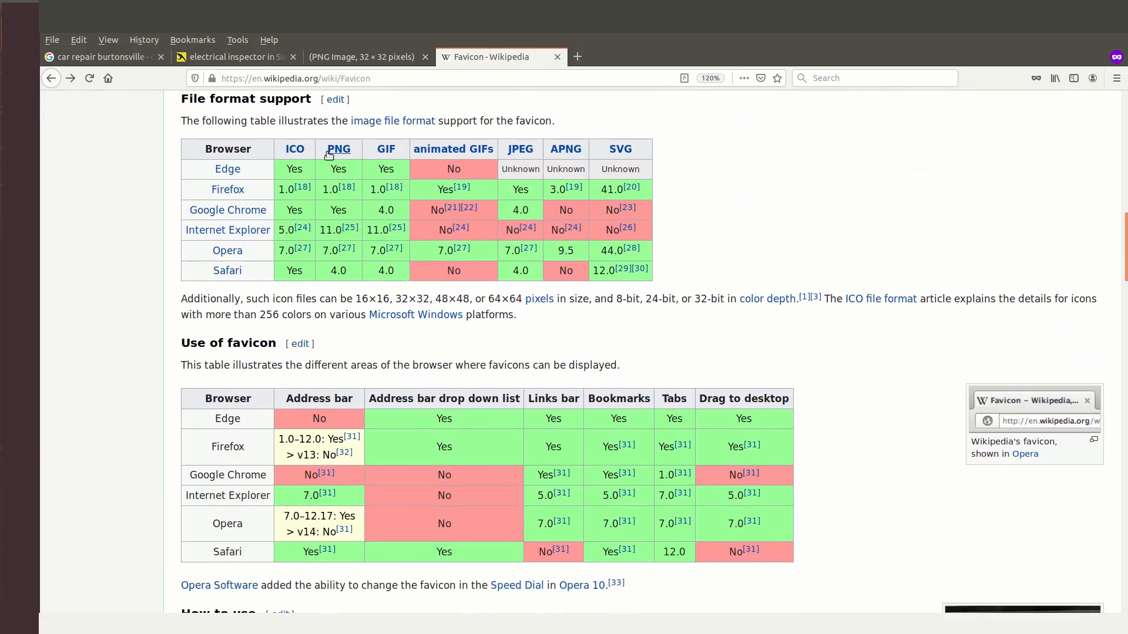
{"action": "mouse_move", "coordinate": [345, 155]}
Step: Switch to GIMP's open favicon image and close it, discarding its unsaved changes
{"action": "left_click", "coordinate": [21, 110]}
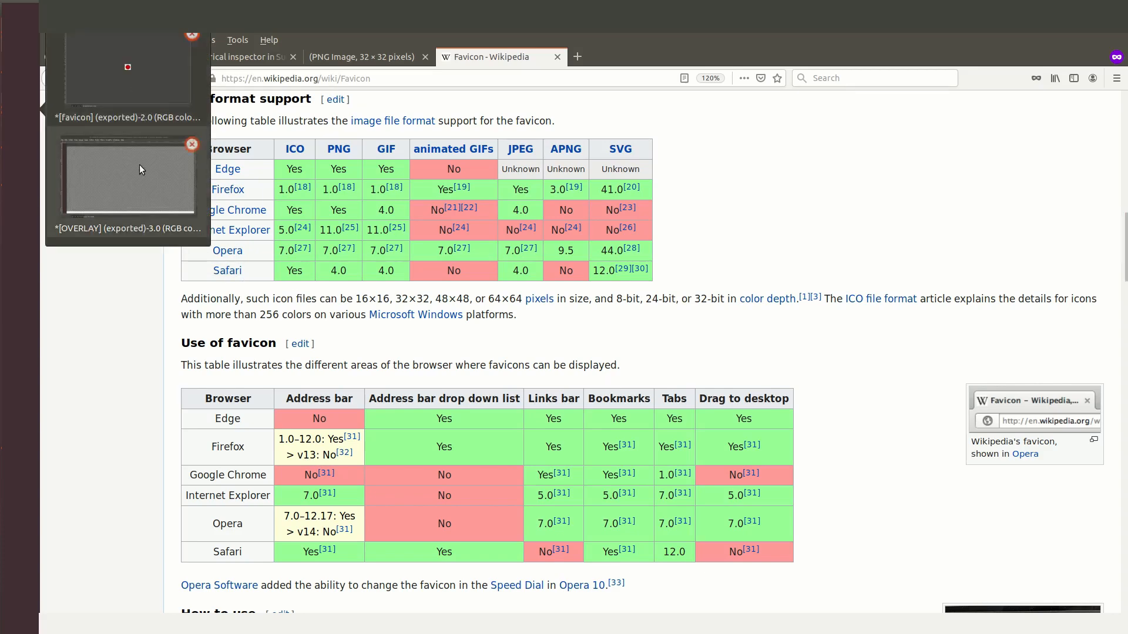
{"action": "left_click", "coordinate": [140, 96]}
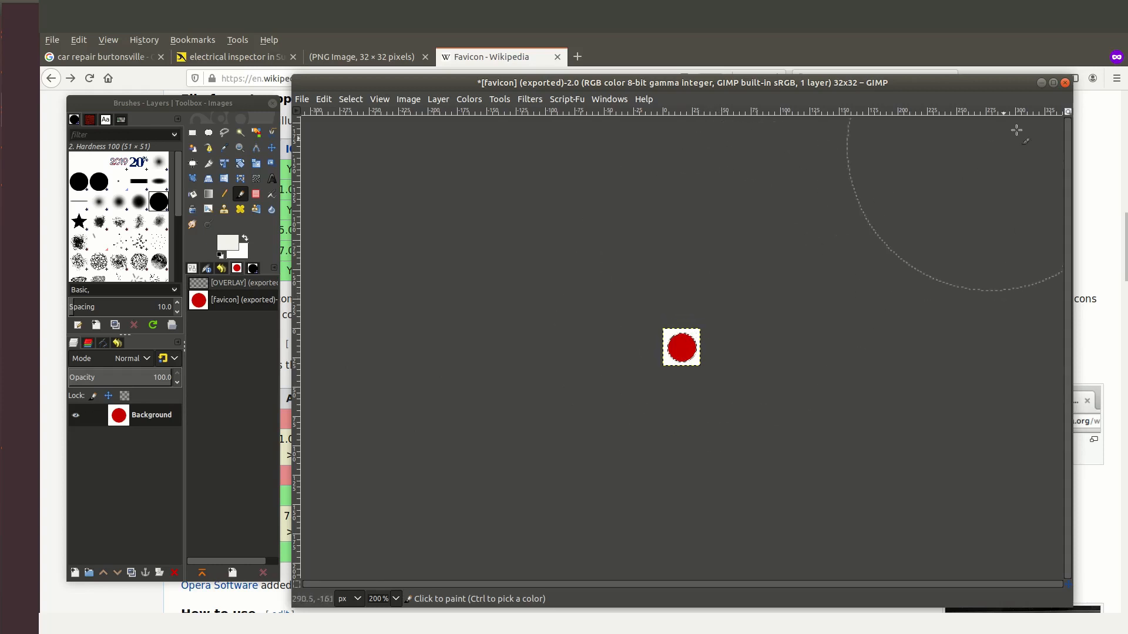
{"action": "left_click", "coordinate": [1065, 82]}
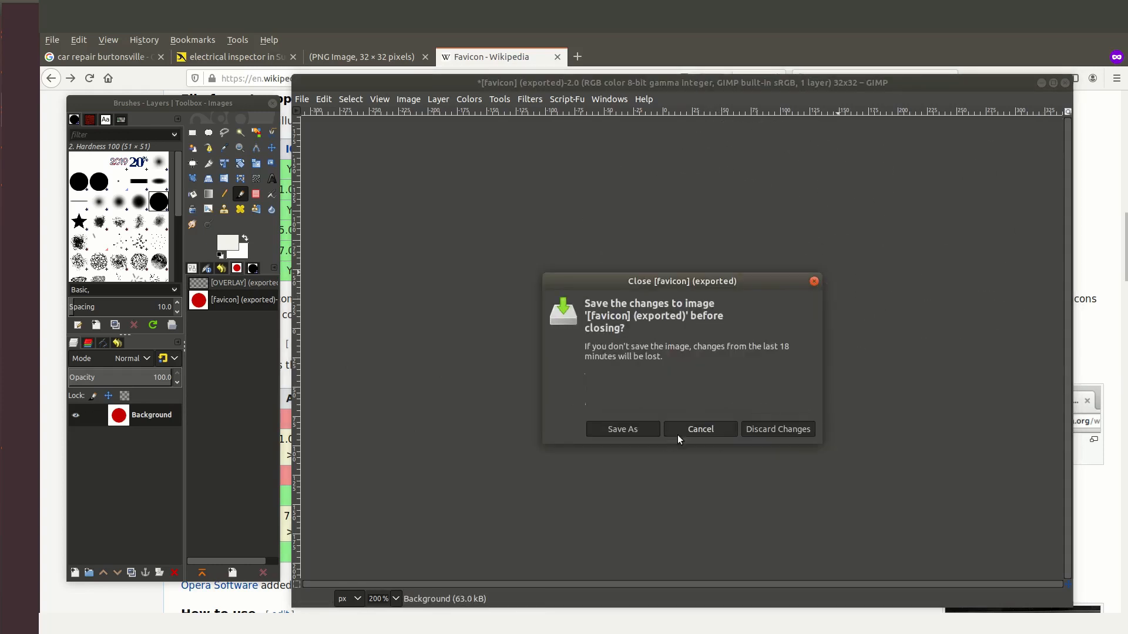
{"action": "left_click", "coordinate": [778, 429]}
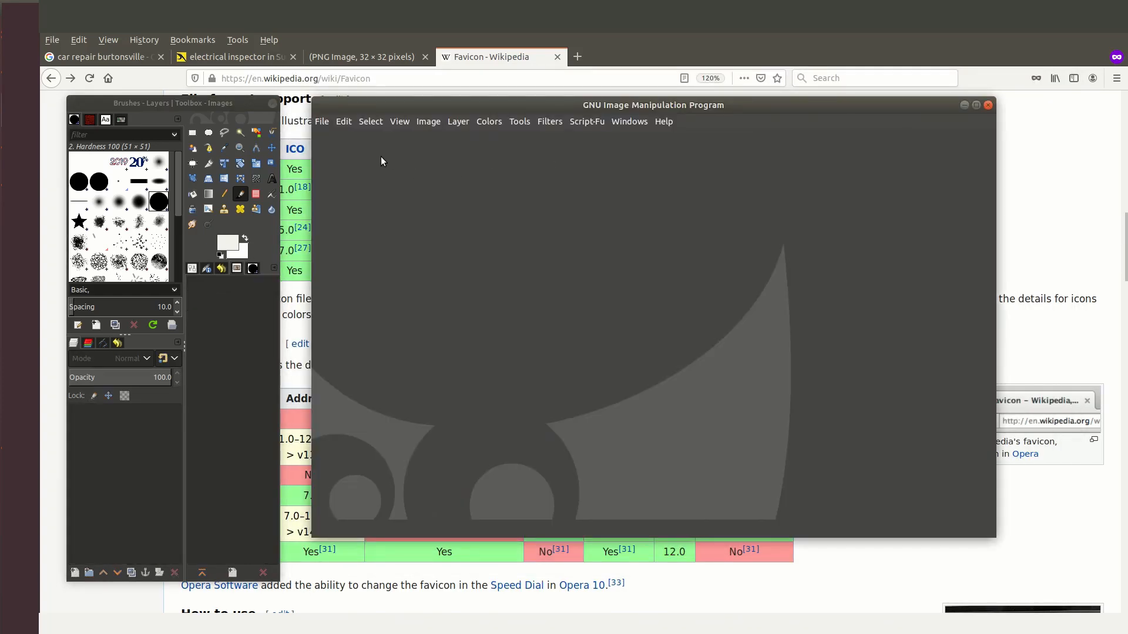
Step: Create a new blank image 32 px wide and 32 px high
{"action": "right_click", "coordinate": [566, 192]}
{"action": "mouse_move", "coordinate": [588, 211]}
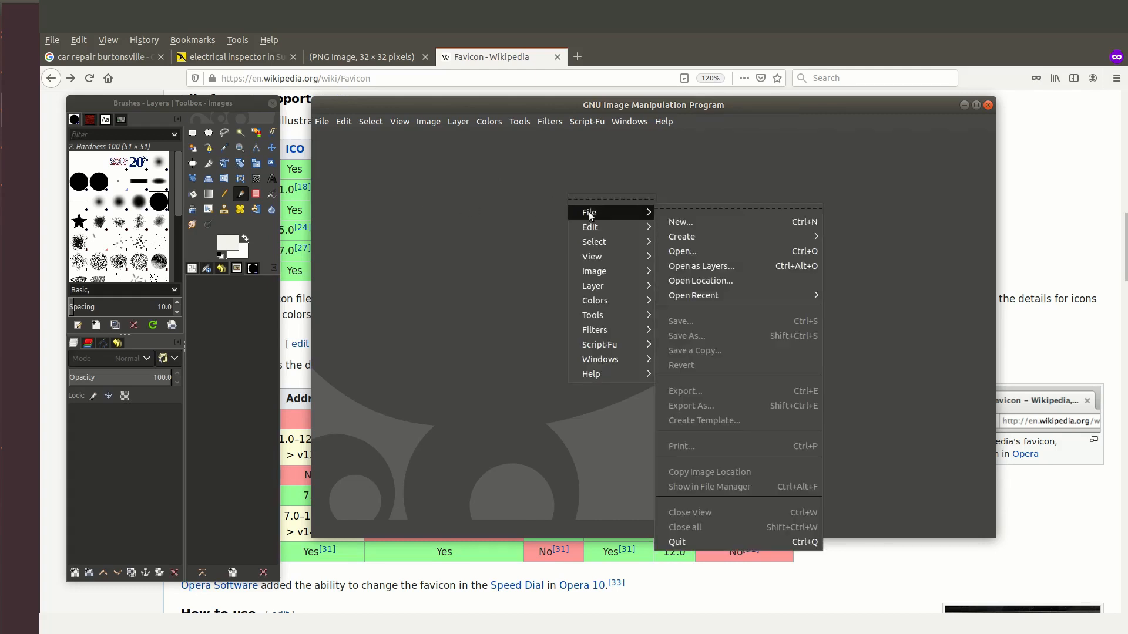
{"action": "left_click", "coordinate": [714, 220]}
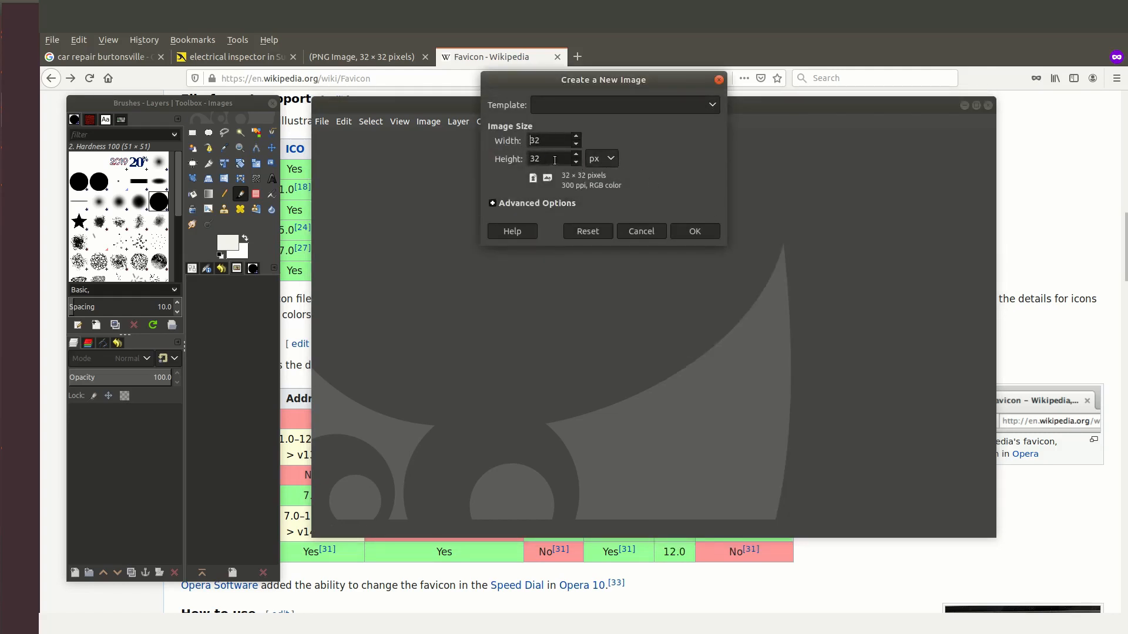
{"action": "left_click", "coordinate": [686, 228]}
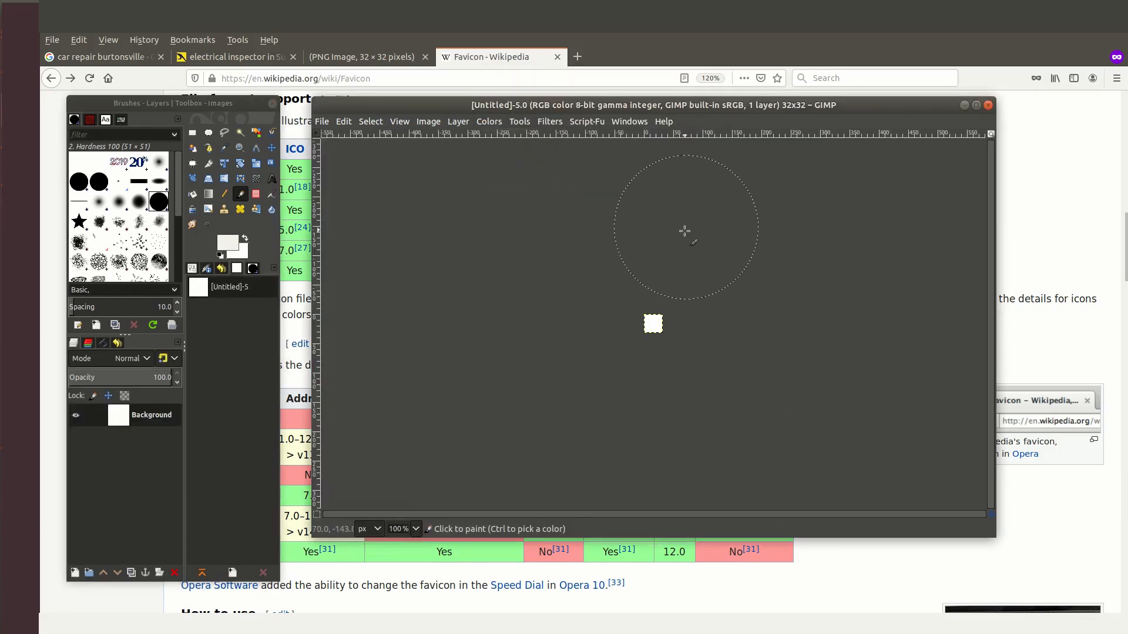
Step: Select a smaller square in the middle of the canvas and paint it solid red with foreground color c50000
{"action": "left_click", "coordinate": [415, 529]}
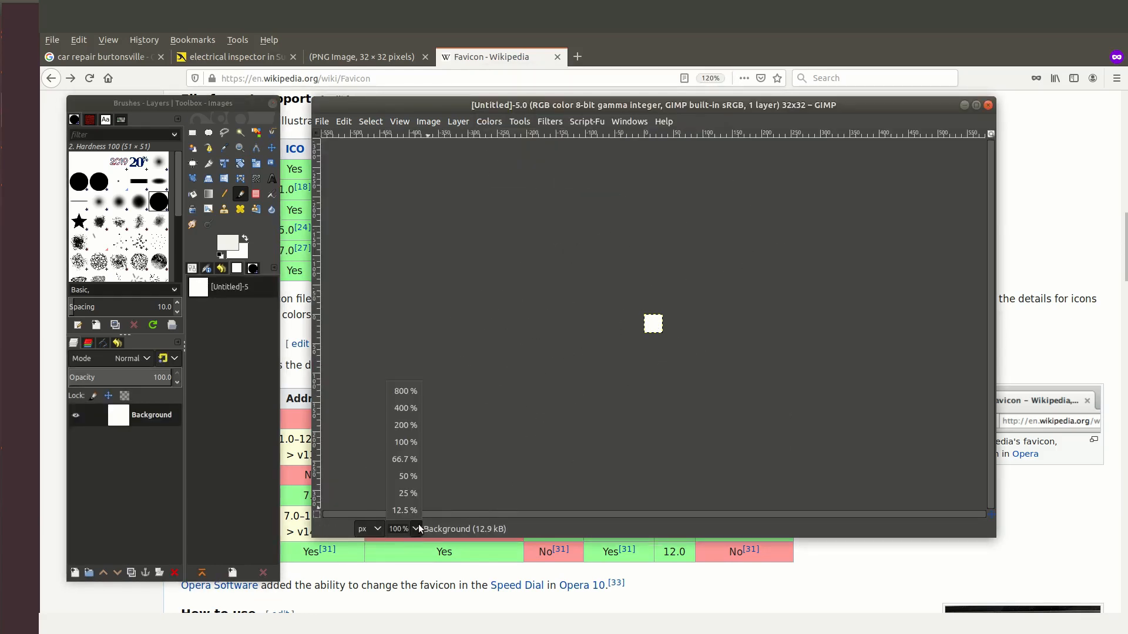
{"action": "left_click", "coordinate": [405, 408]}
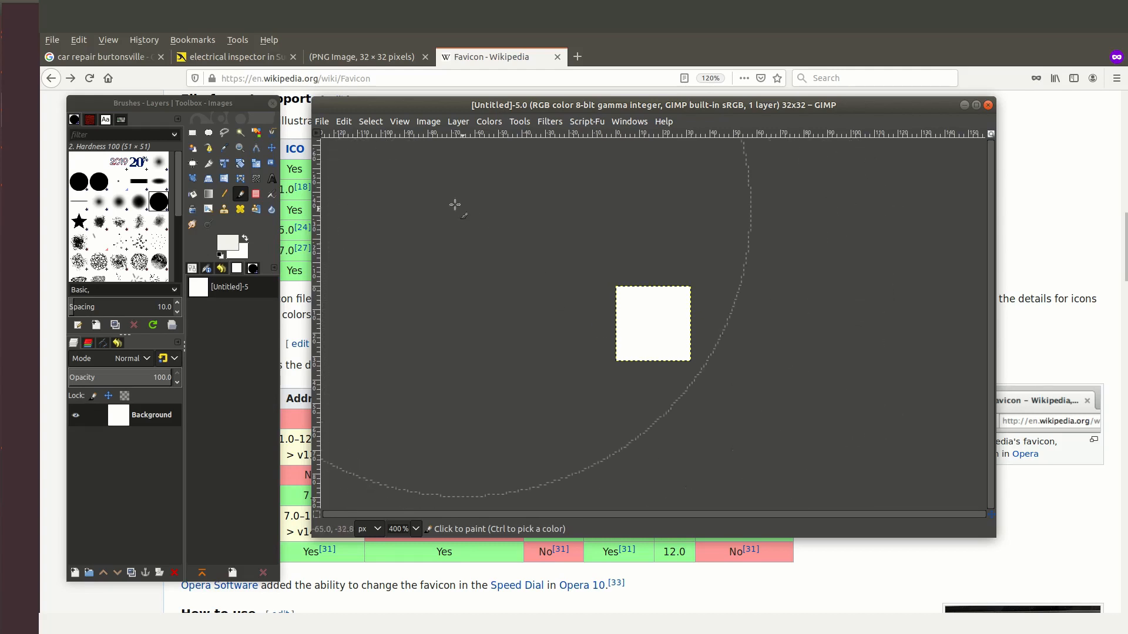
{"action": "left_click", "coordinate": [192, 133]}
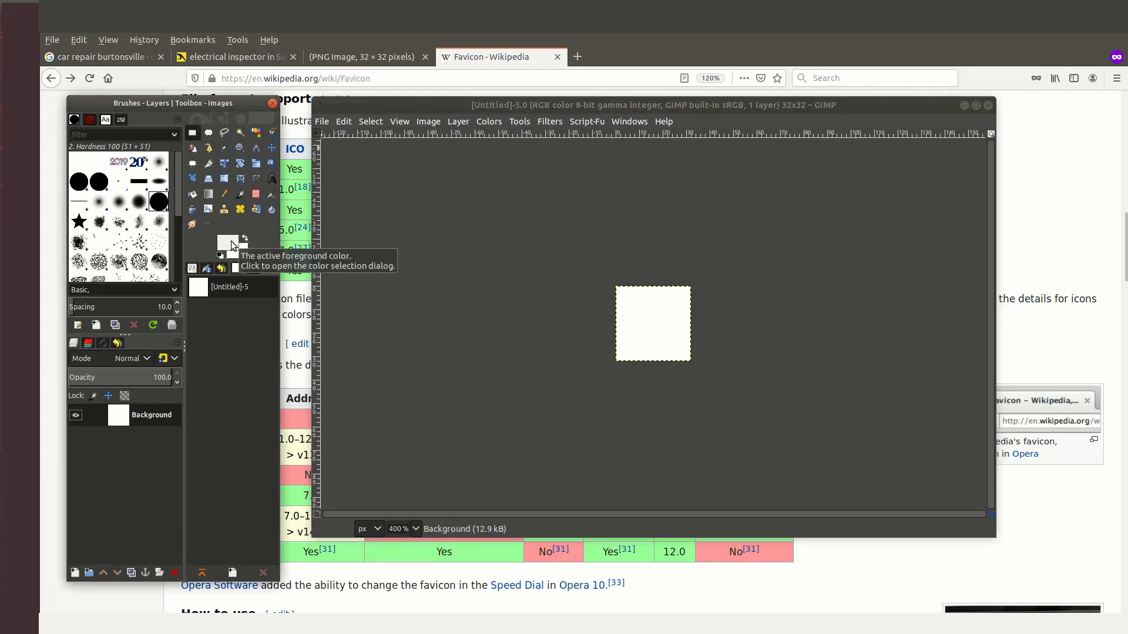
{"action": "left_click", "coordinate": [232, 242]}
{"action": "left_click", "coordinate": [277, 186]}
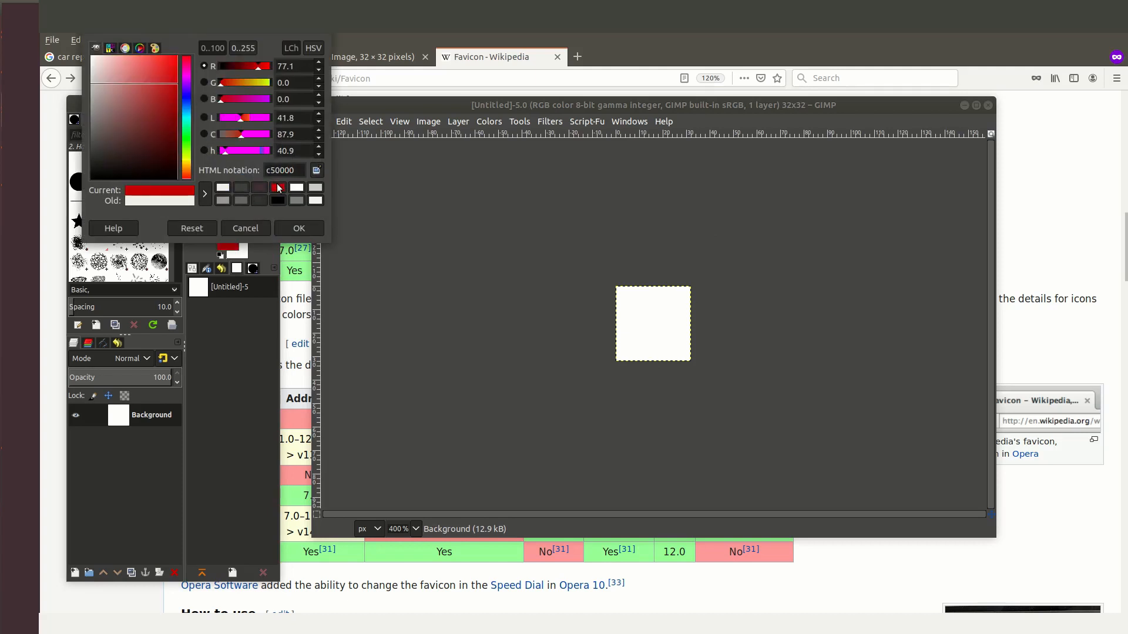
{"action": "left_click", "coordinate": [291, 228]}
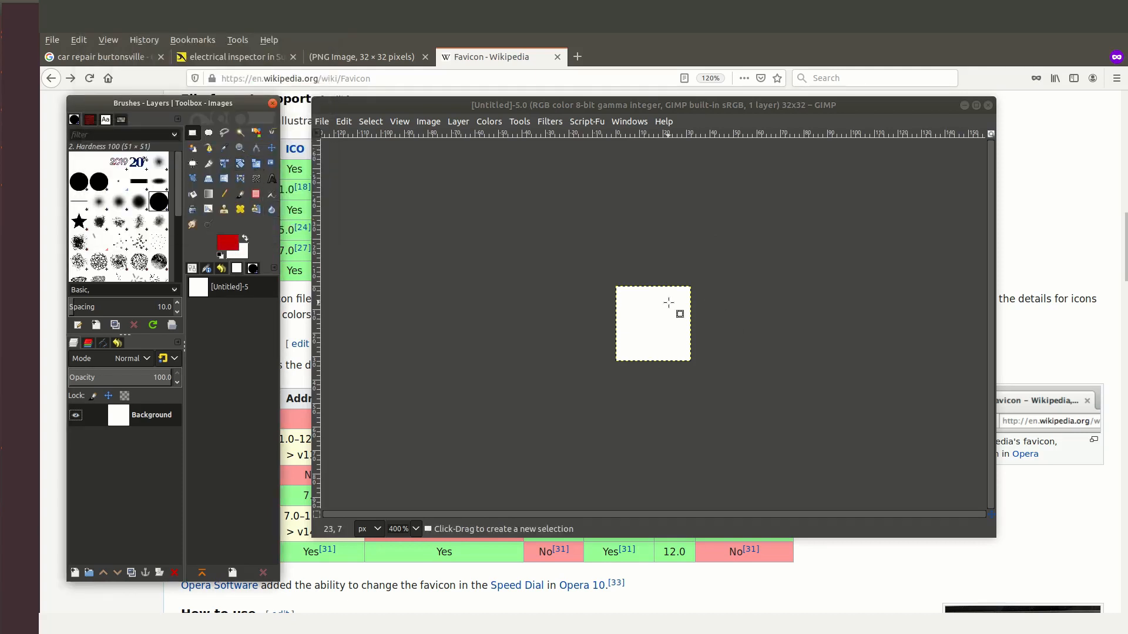
{"action": "left_click_drag", "start_coordinate": [631, 298], "coordinate": [676, 344]}
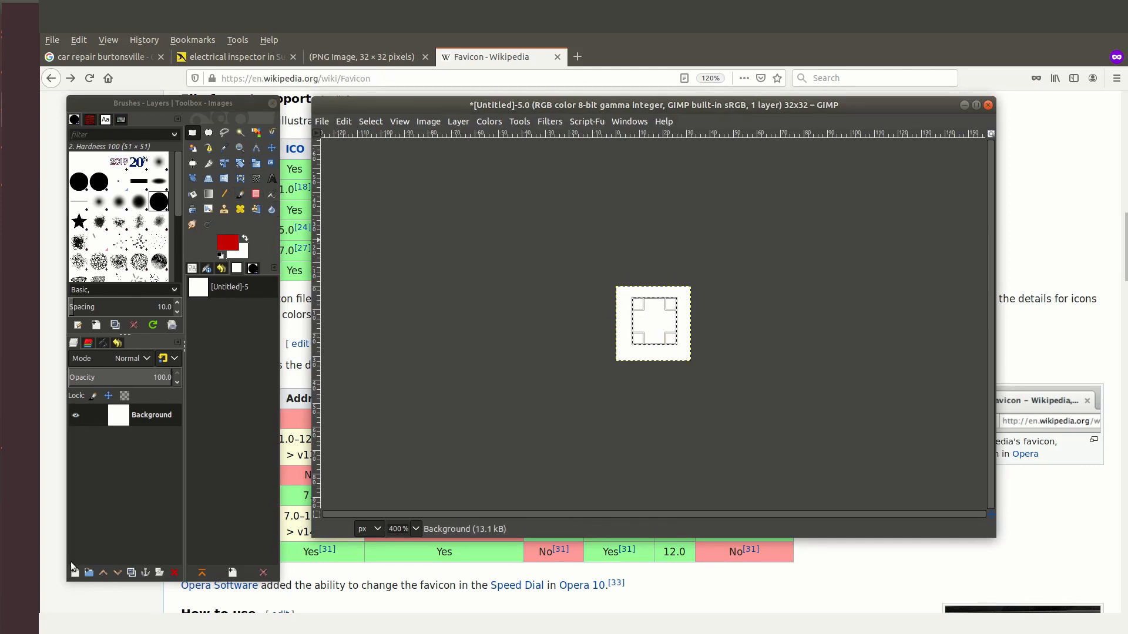
{"action": "left_click", "coordinate": [240, 194]}
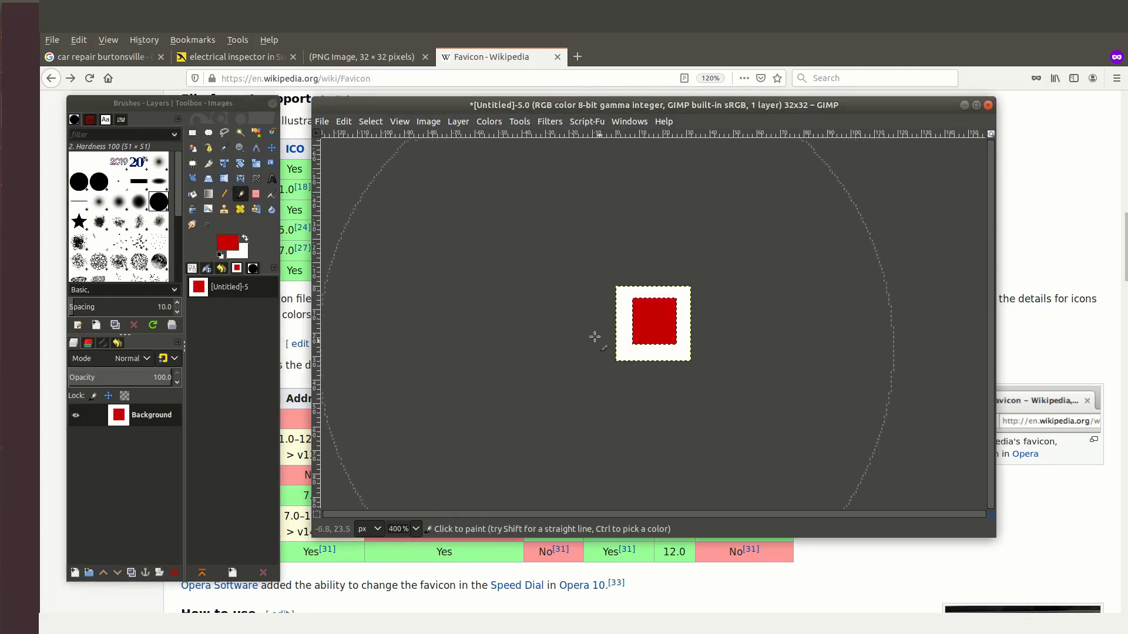
Step: Export the image as favicon.png, replacing the existing file and keeping the default PNG options
{"action": "right_click", "coordinate": [590, 271]}
{"action": "mouse_move", "coordinate": [604, 290]}
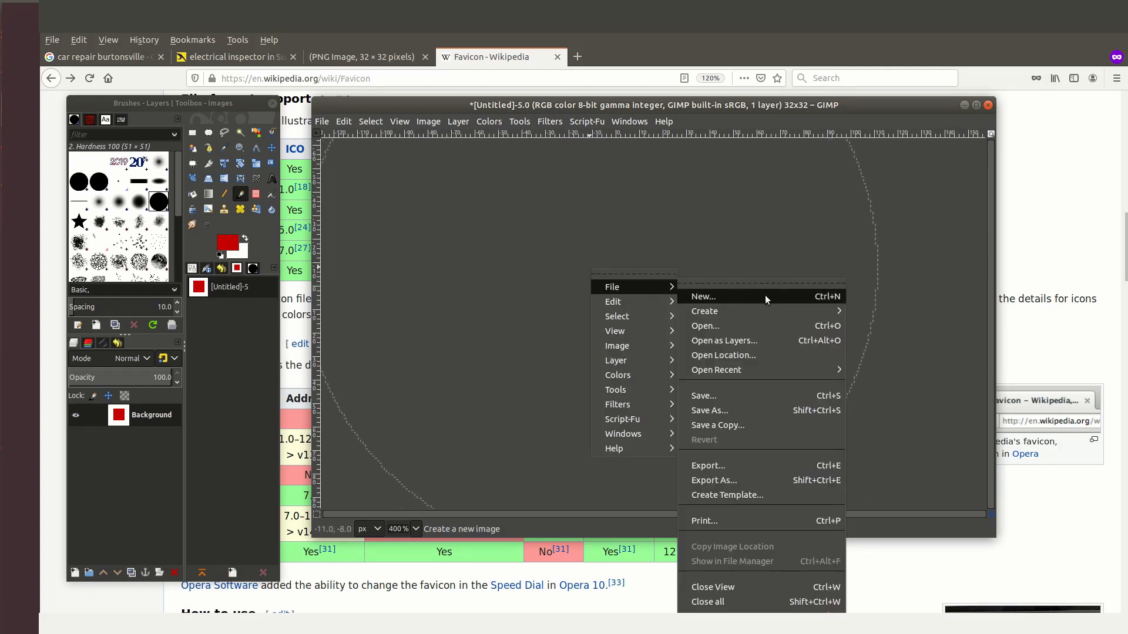
{"action": "left_click", "coordinate": [737, 463]}
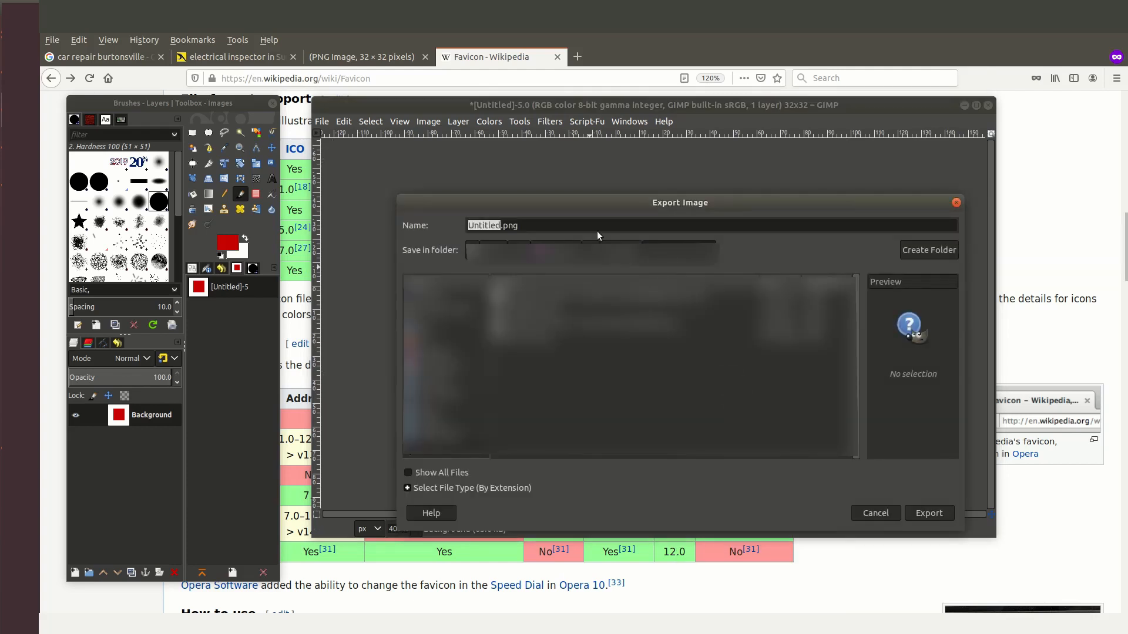
{"action": "left_click", "coordinate": [512, 226]}
{"action": "left_click_drag", "start_coordinate": [502, 226], "coordinate": [440, 227]}
{"action": "type", "text": "favicon"}
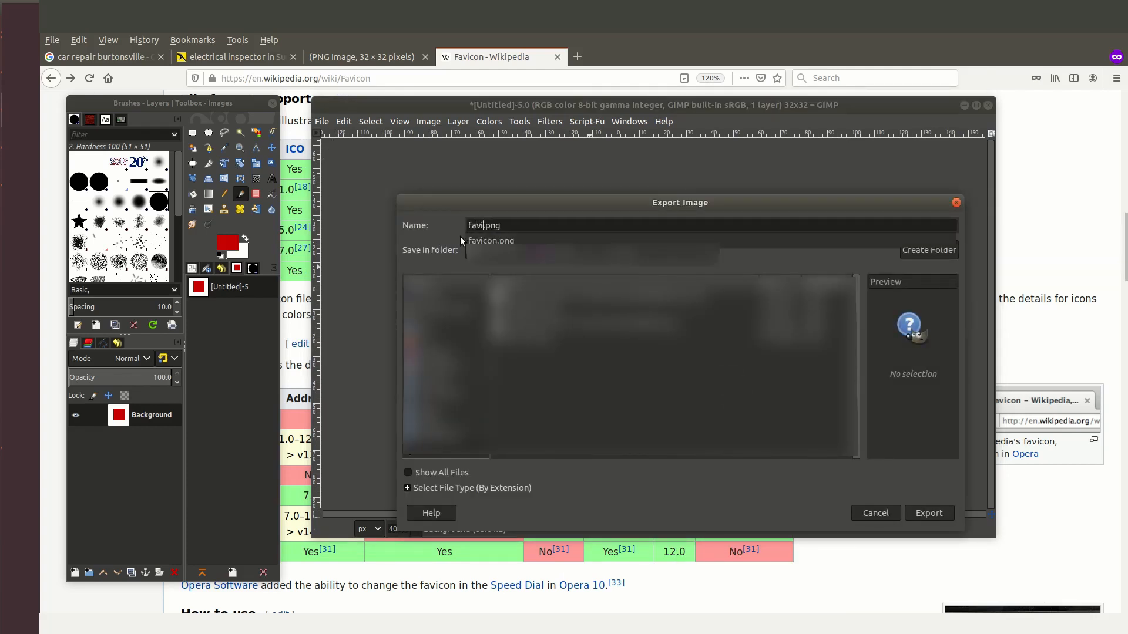
{"action": "left_click", "coordinate": [541, 223]}
{"action": "left_click", "coordinate": [936, 513]}
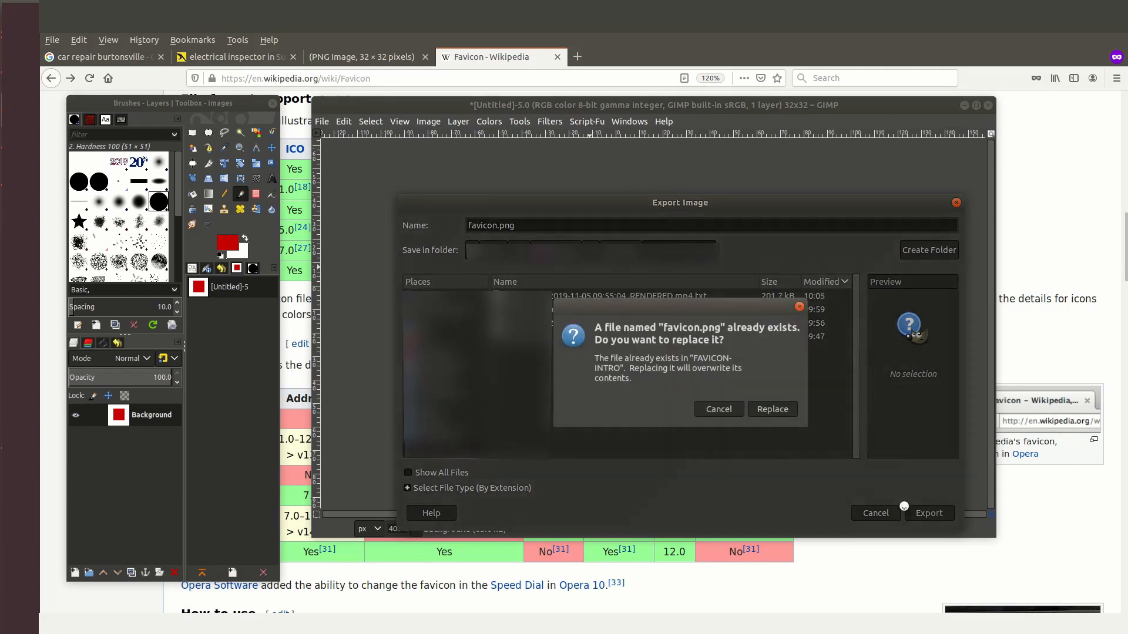
{"action": "left_click", "coordinate": [768, 410]}
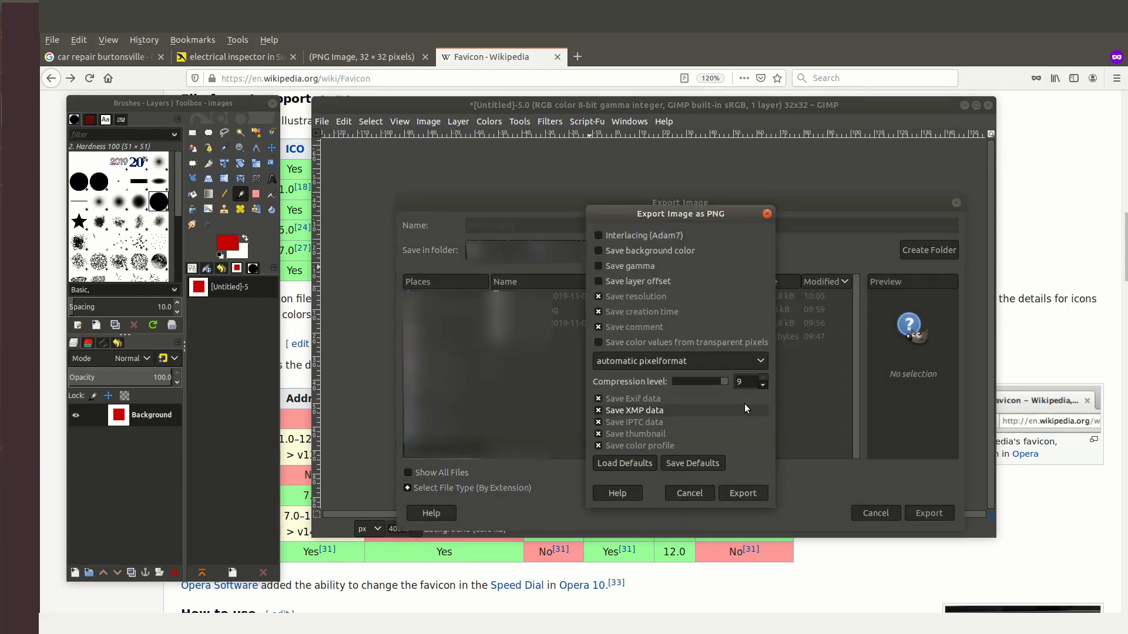
{"action": "left_click", "coordinate": [742, 498]}
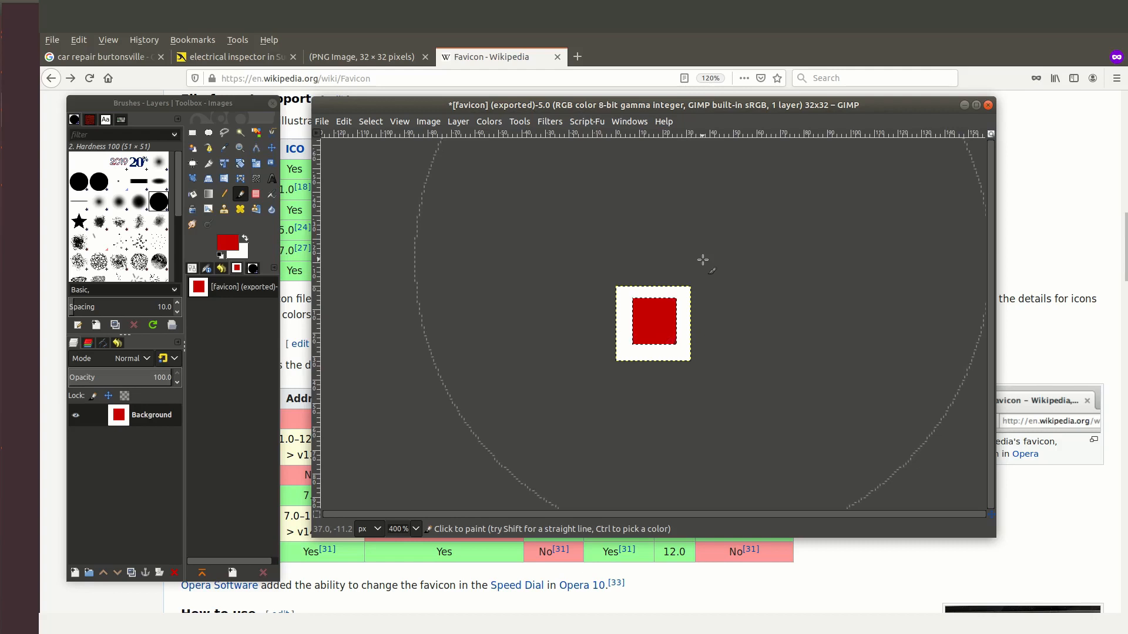
Step: Switch back to Firefox and return to the car repair search results to look at the site favicons
{"action": "left_click", "coordinate": [656, 51]}
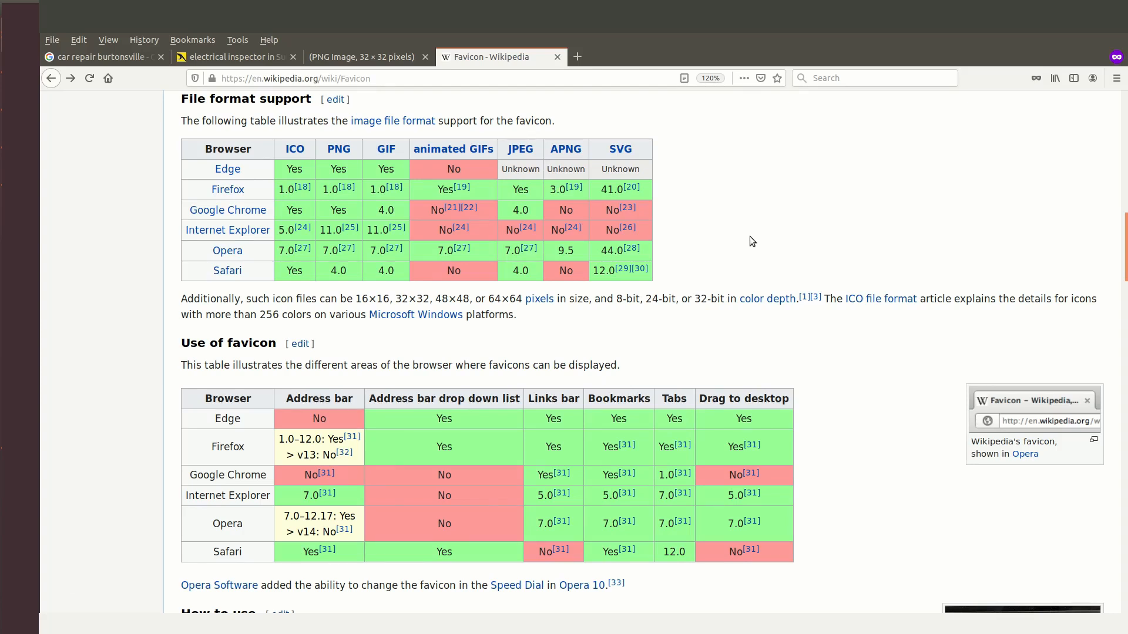
{"action": "left_click", "coordinate": [121, 57]}
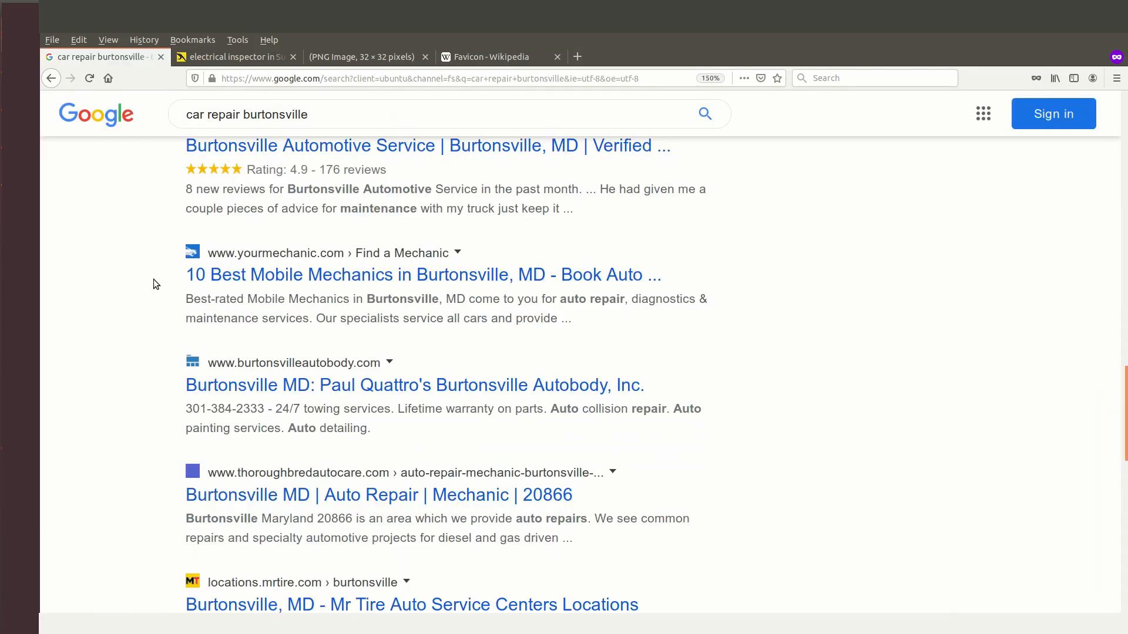